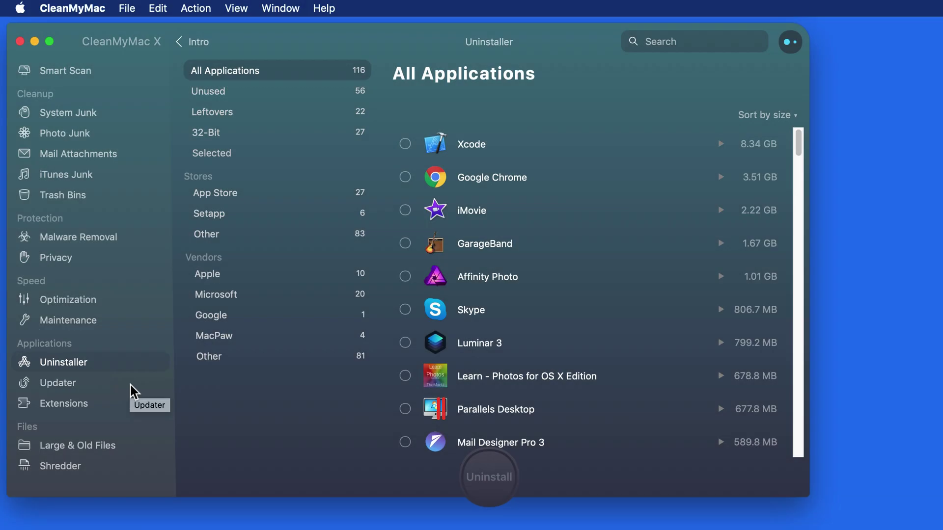
- Glance at the Updater and Extensions lists, then return to and scroll the Uninstaller app list
click(130, 385)
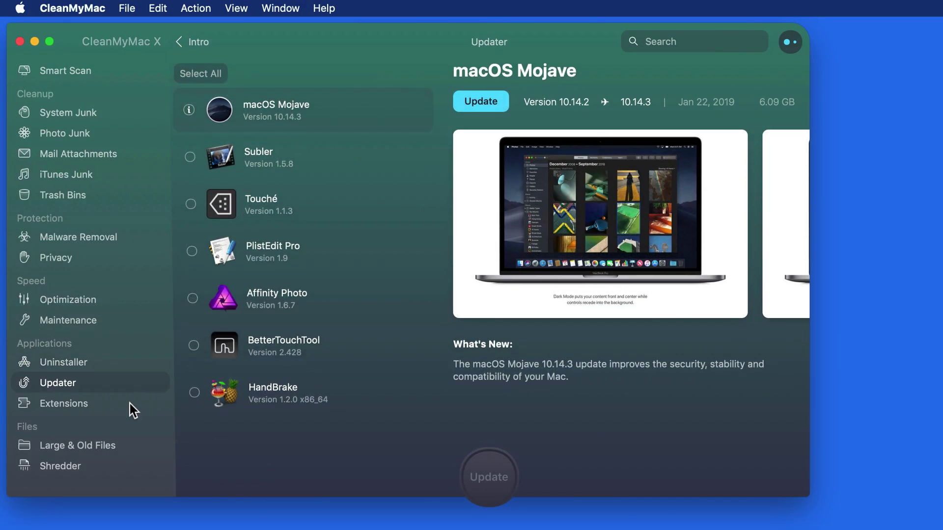
click(130, 404)
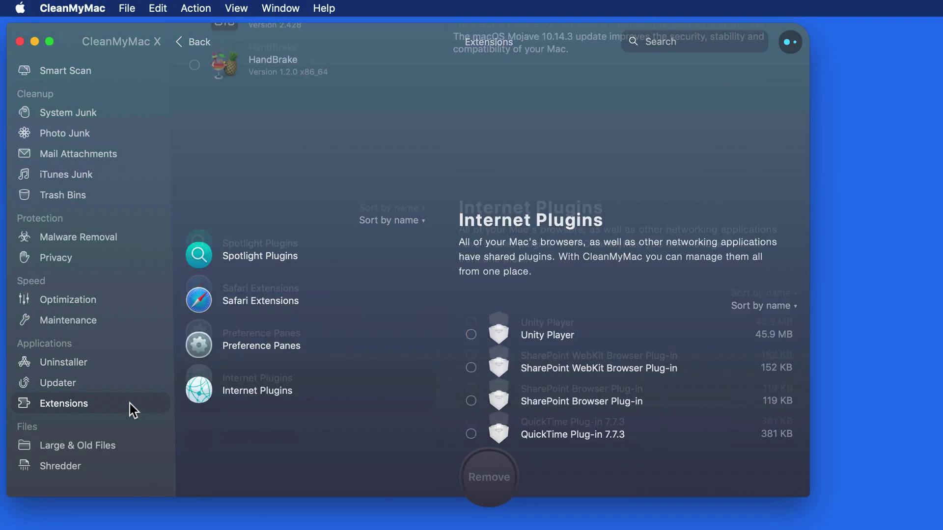
click(131, 362)
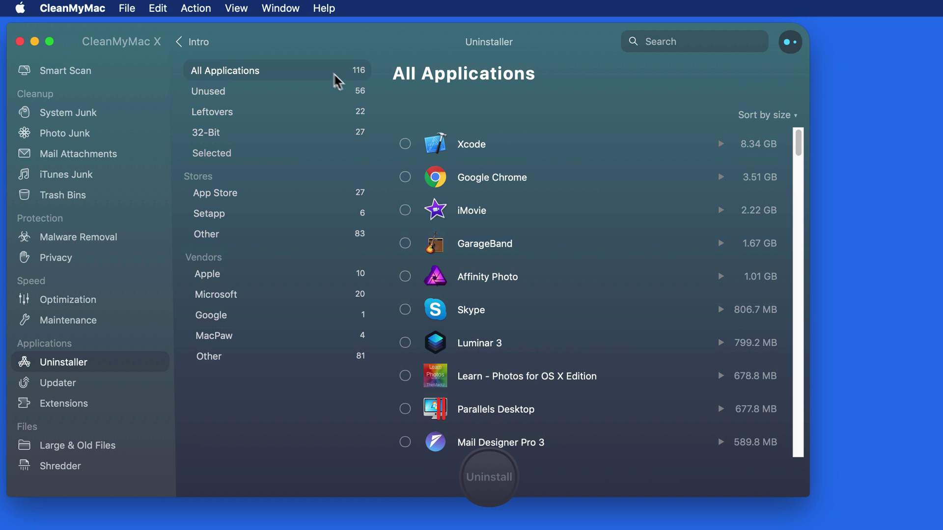
scroll(635, 162, down, 5)
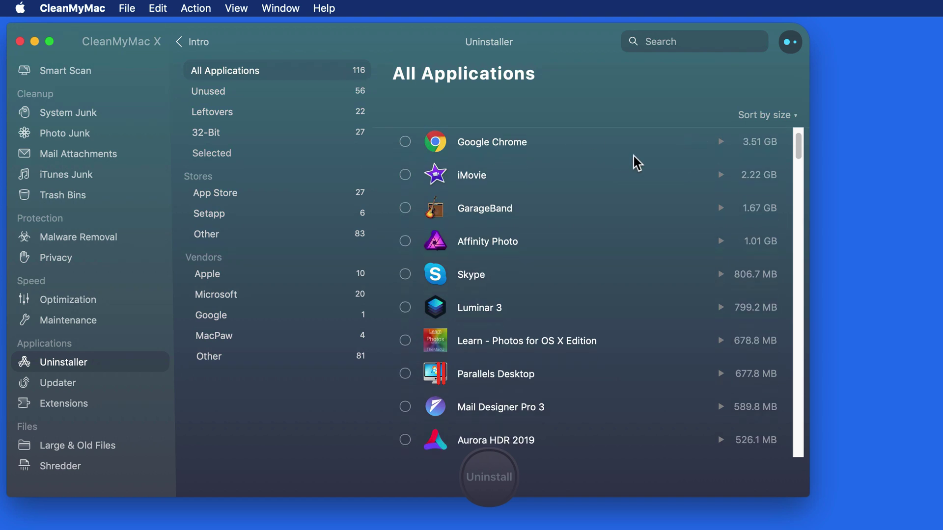
scroll(633, 156, down, 5)
scroll(633, 156, up, 8)
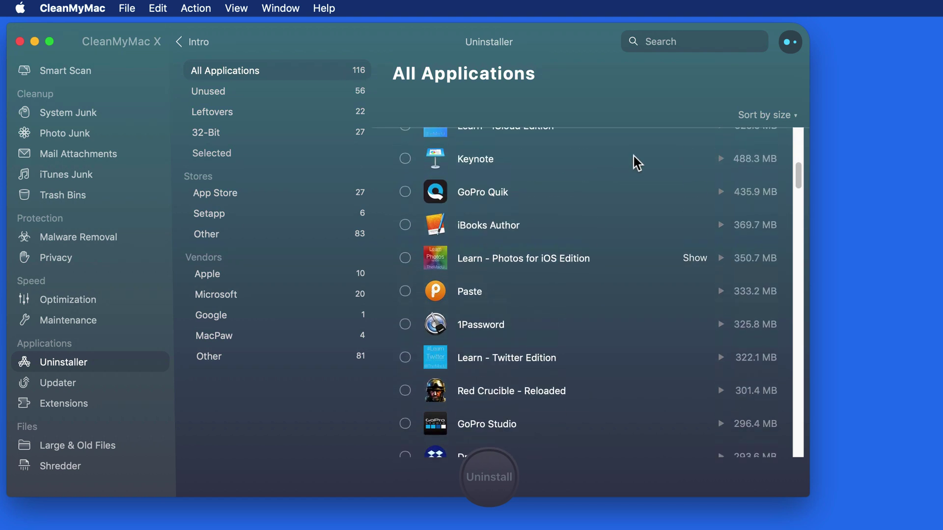
scroll(633, 156, up, 2)
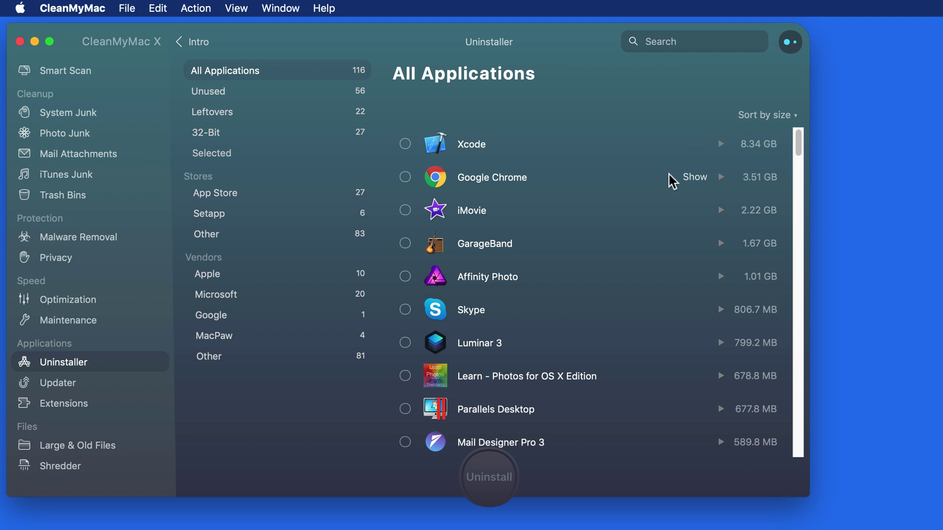
- Expand Google Chrome's 3.51 GB entry and reveal Google Chrome.app in Finder, opening its context menu
click(720, 177)
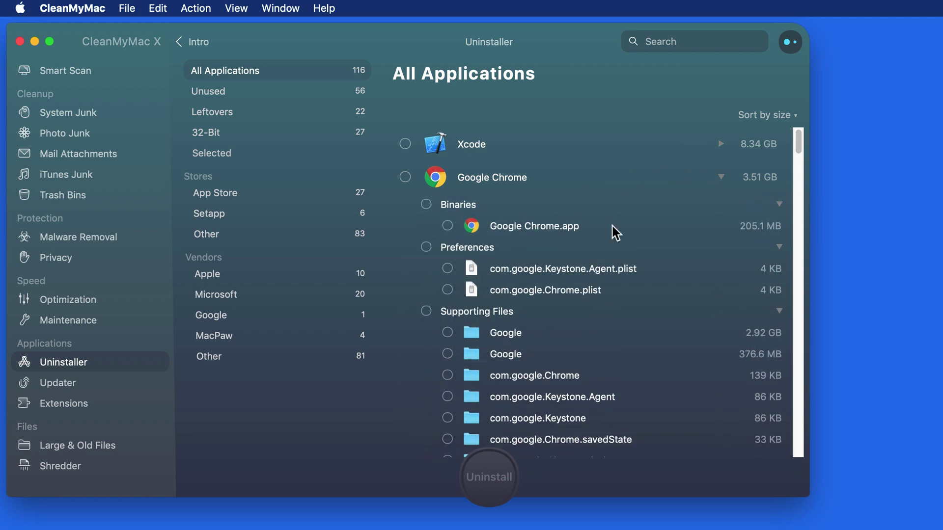
scroll(612, 231, down, 1)
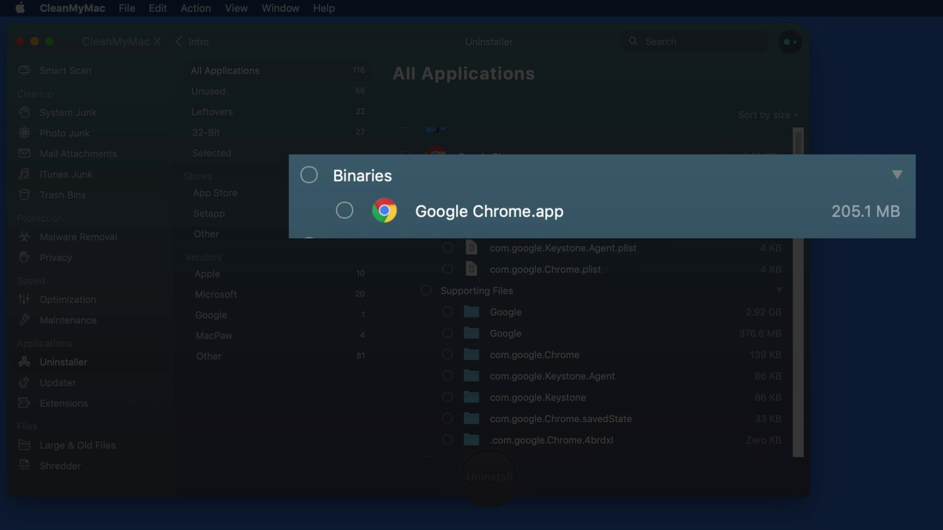
scroll(612, 231, down, 5)
scroll(612, 231, up, 6)
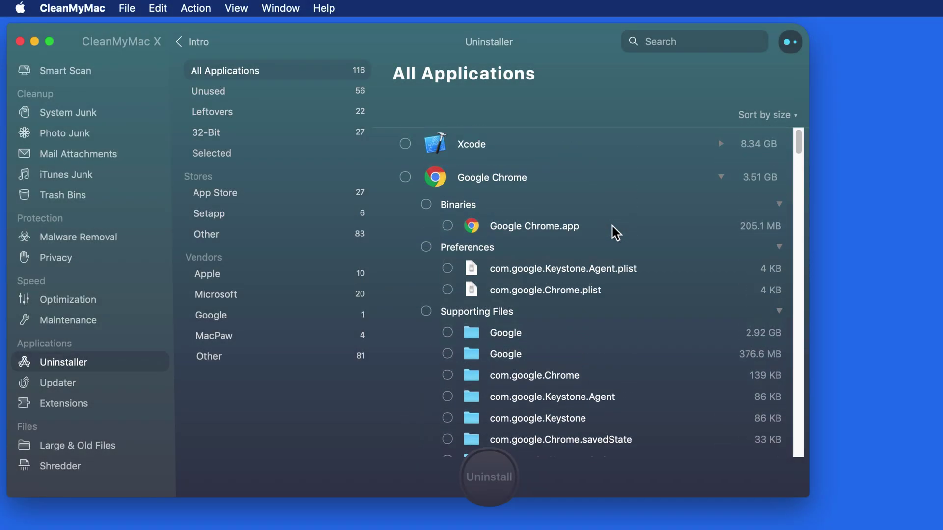
scroll(612, 231, down, 1)
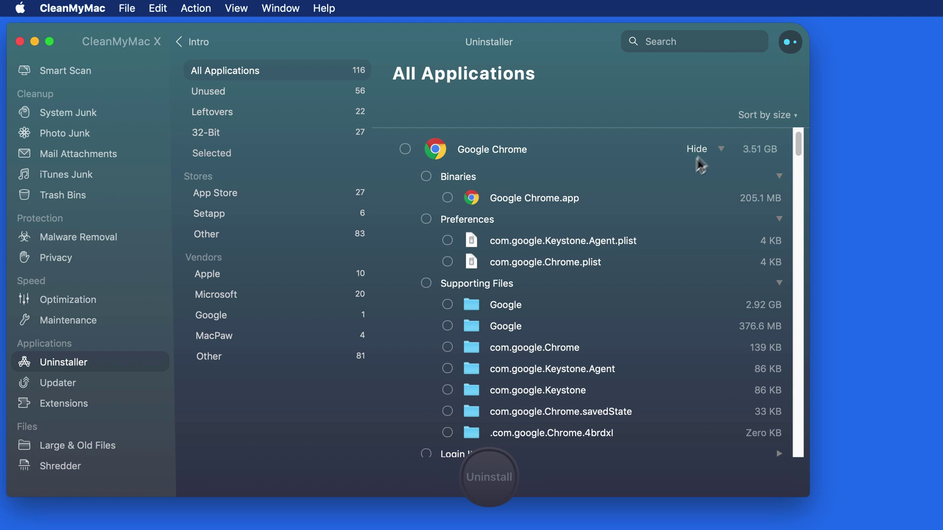
double_click(545, 200)
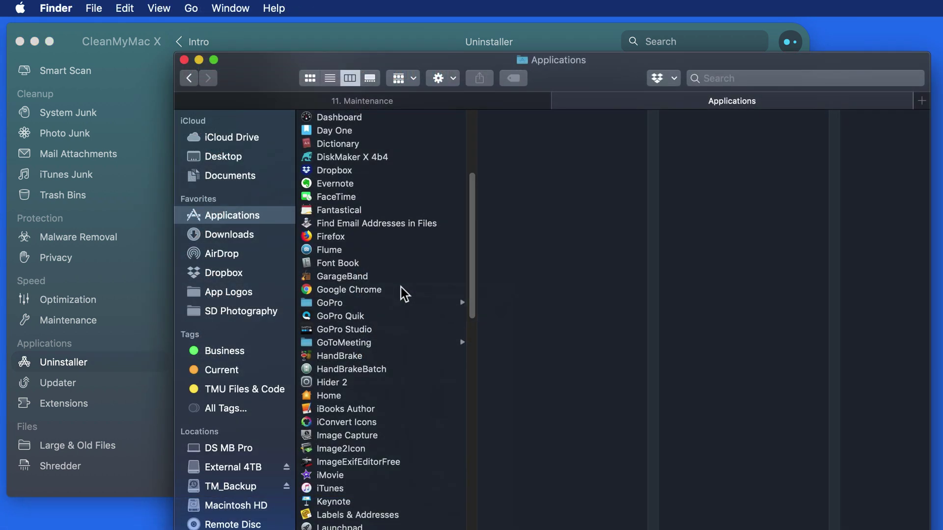
right_click(401, 291)
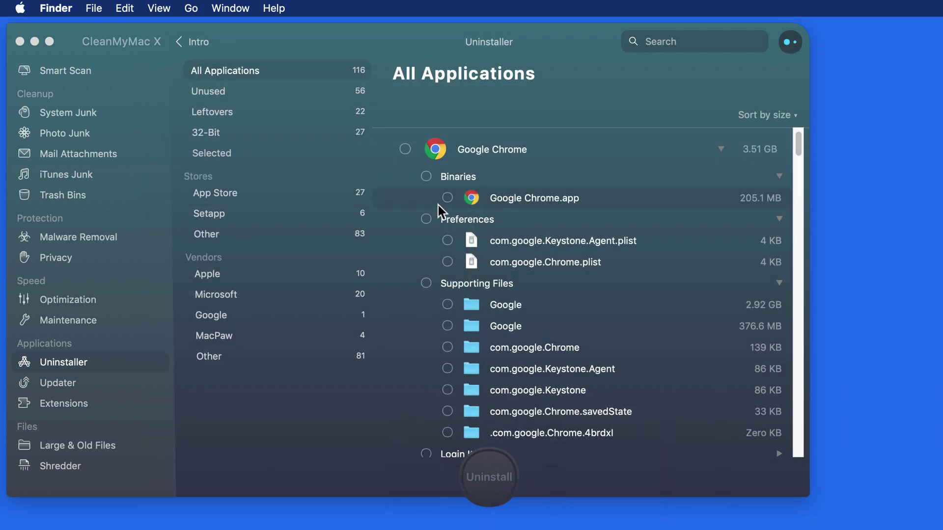
- After briefly toggling only the app binary, check all of Google Chrome's 3.51 GB of files
click(445, 199)
click(446, 198)
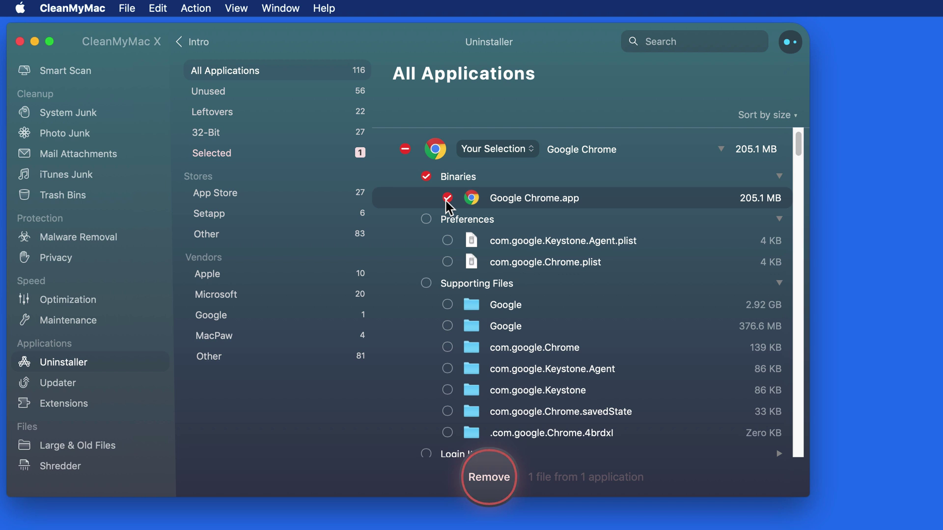
click(447, 198)
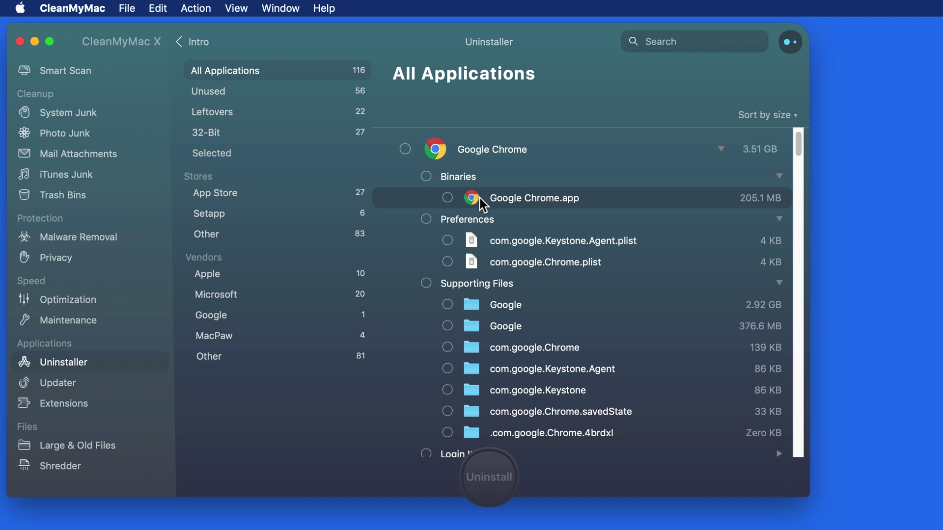
click(405, 151)
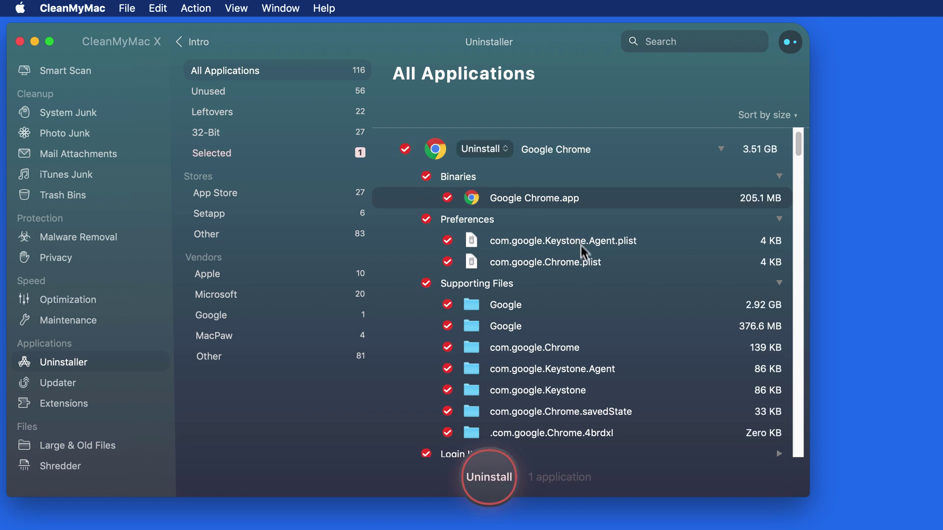
scroll(573, 334, down, 3)
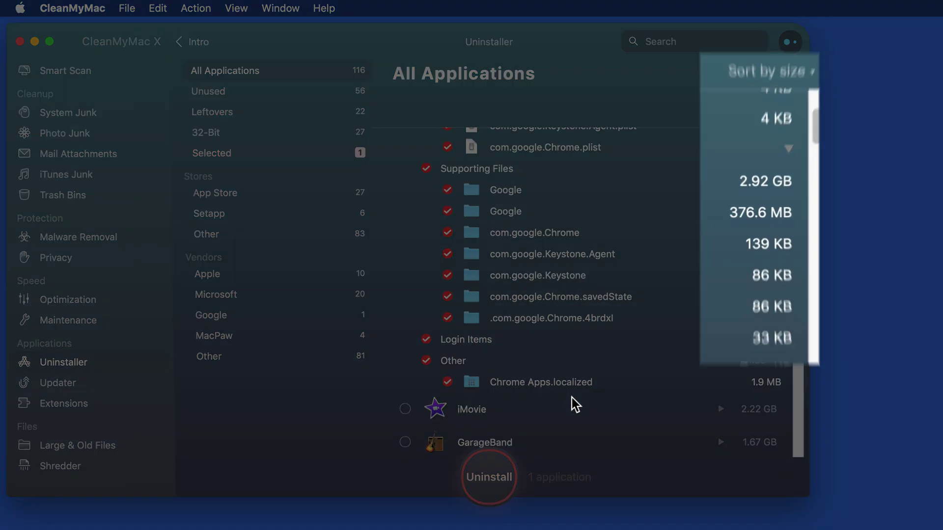
scroll(572, 397, up, 3)
scroll(572, 398, down, 2)
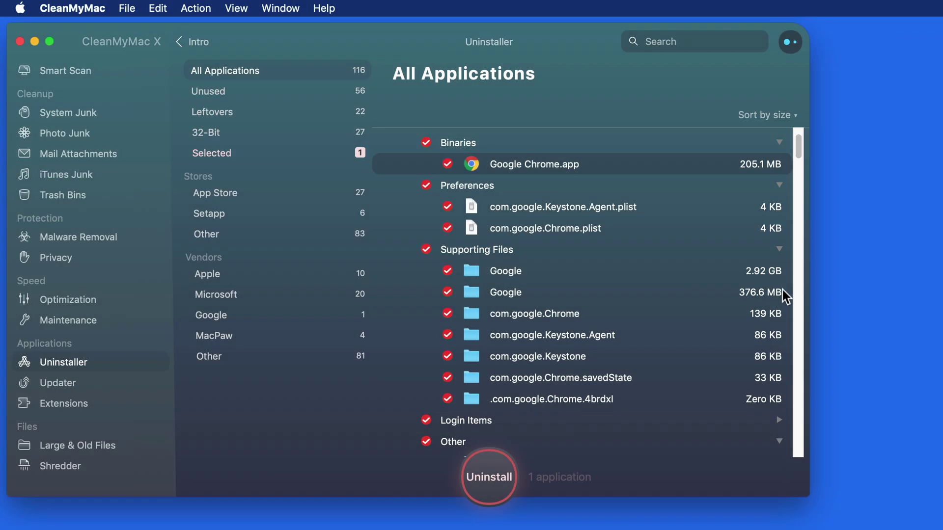
scroll(775, 275, up, 2)
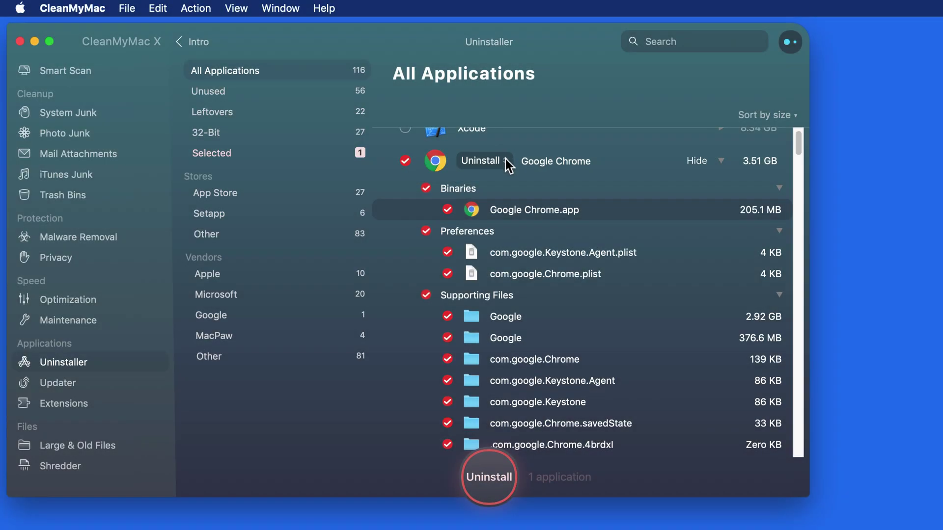
- Try Chrome's Reset option instead of uninstalling, then uncheck Google Chrome and all its files
click(505, 160)
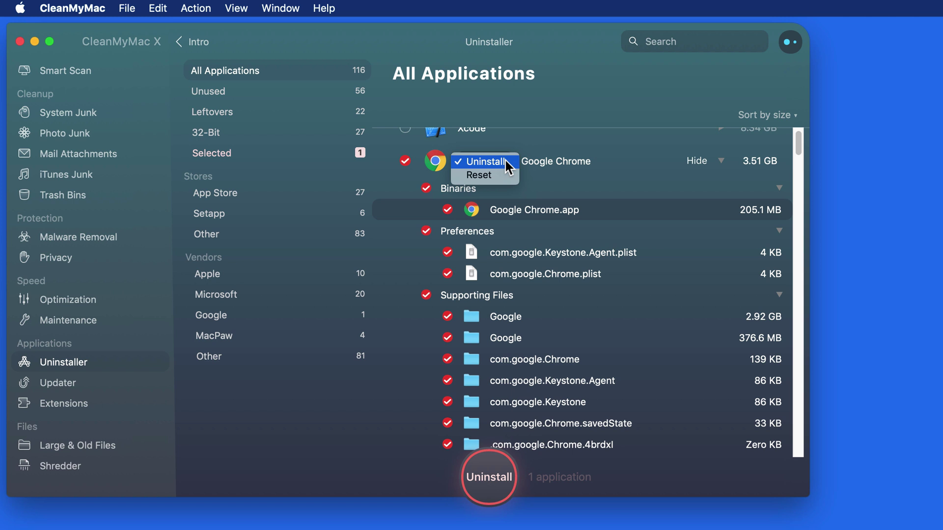
click(483, 175)
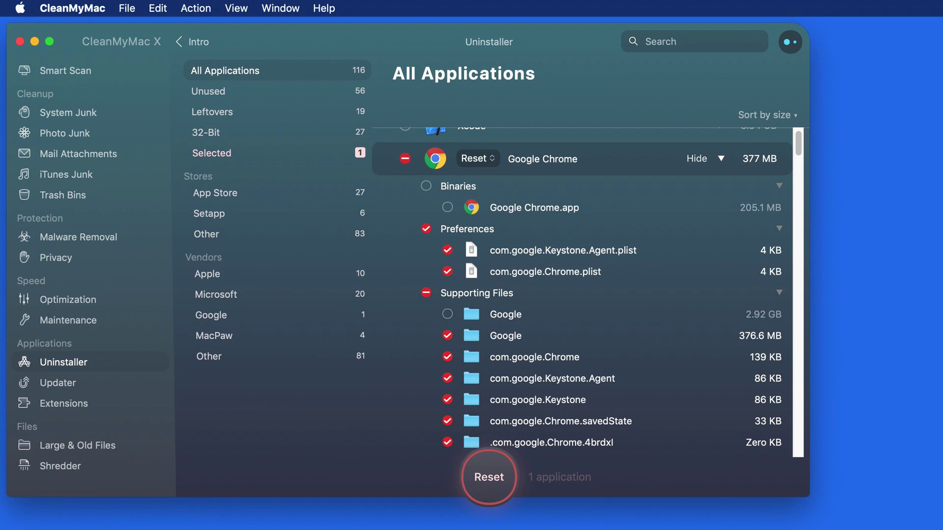
scroll(399, 185, up, 1)
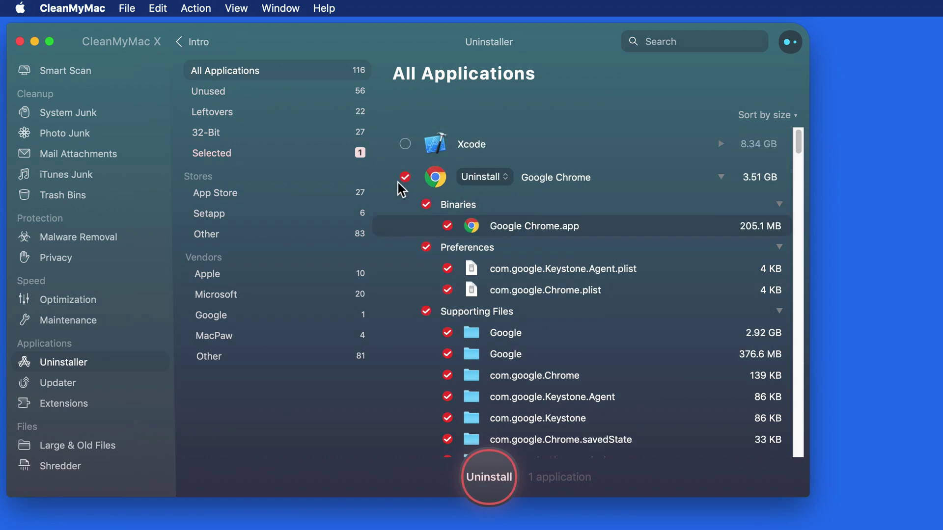
click(405, 177)
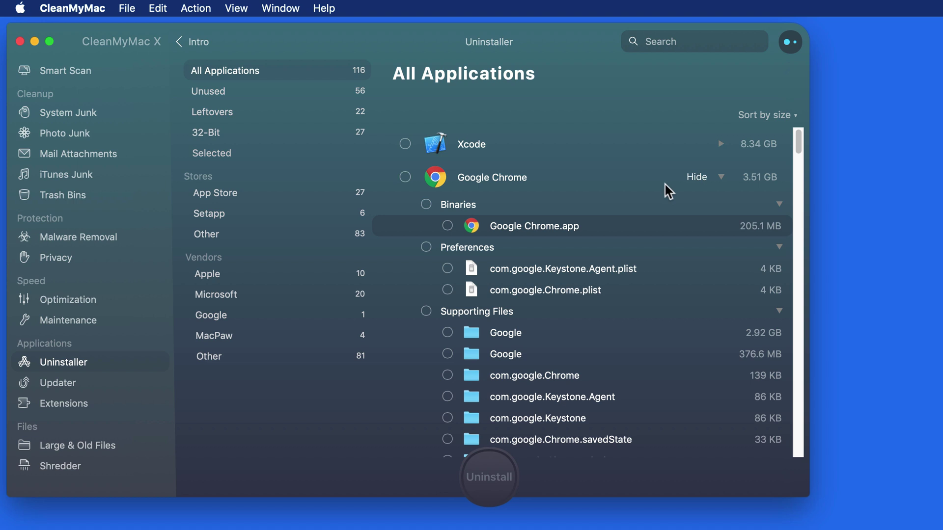
- Collapse Google Chrome's file list and scroll through the Unused apps category
click(720, 177)
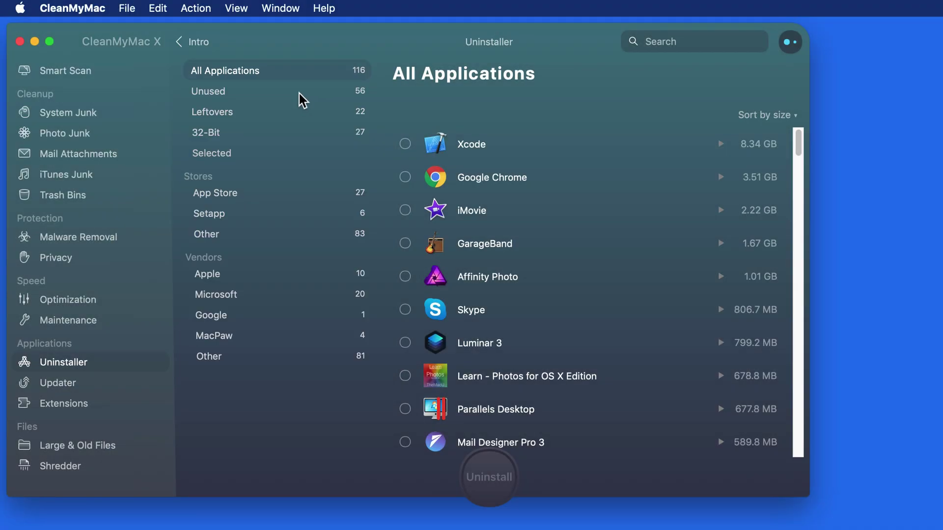
click(296, 89)
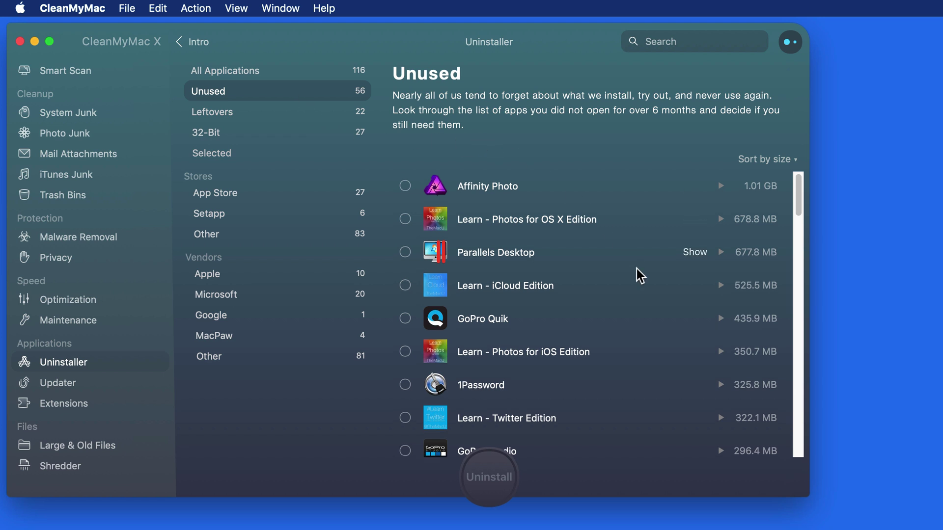
scroll(636, 269, down, 2)
scroll(636, 269, down, 10)
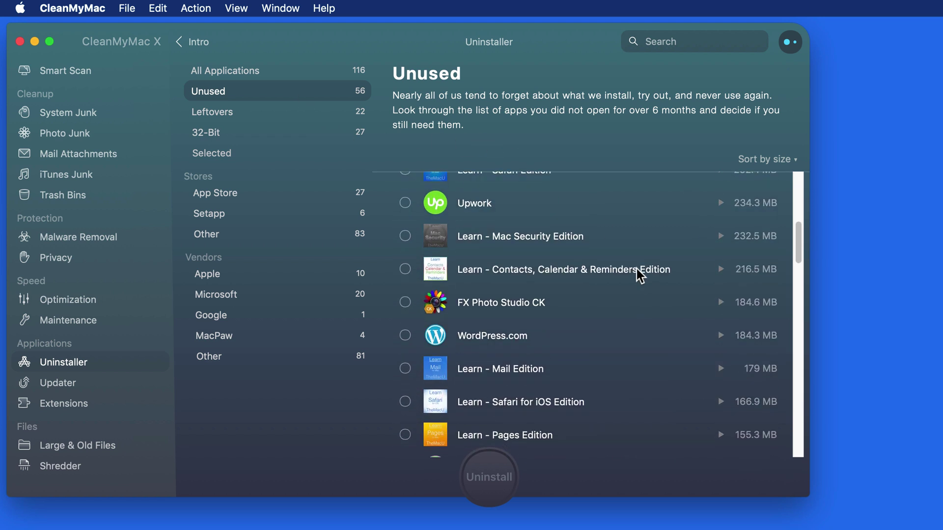
scroll(636, 269, up, 8)
scroll(637, 269, up, 3)
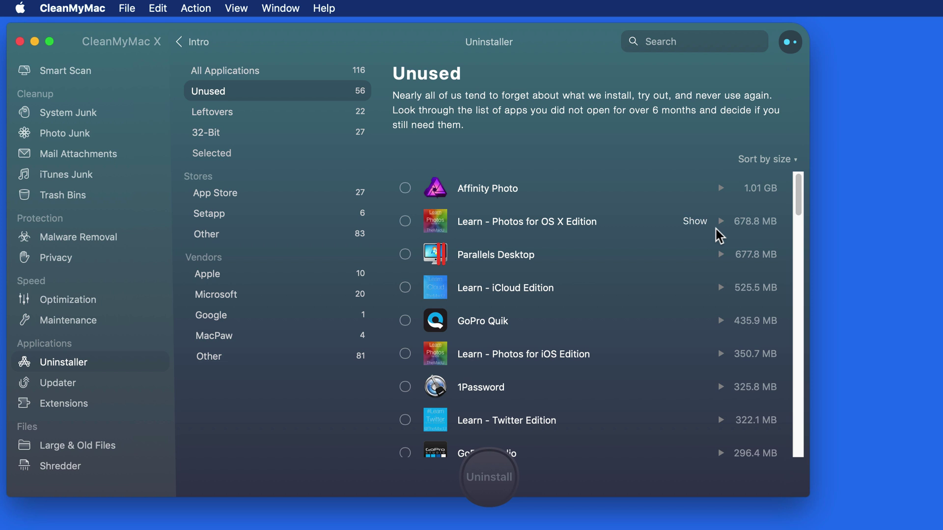
- Sort the Unused apps by Name, then back by Size
click(782, 160)
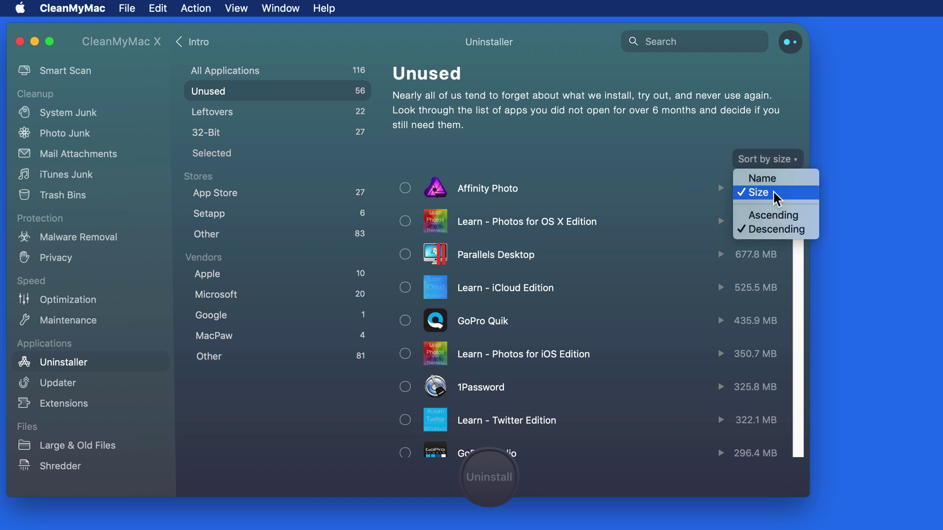
click(774, 180)
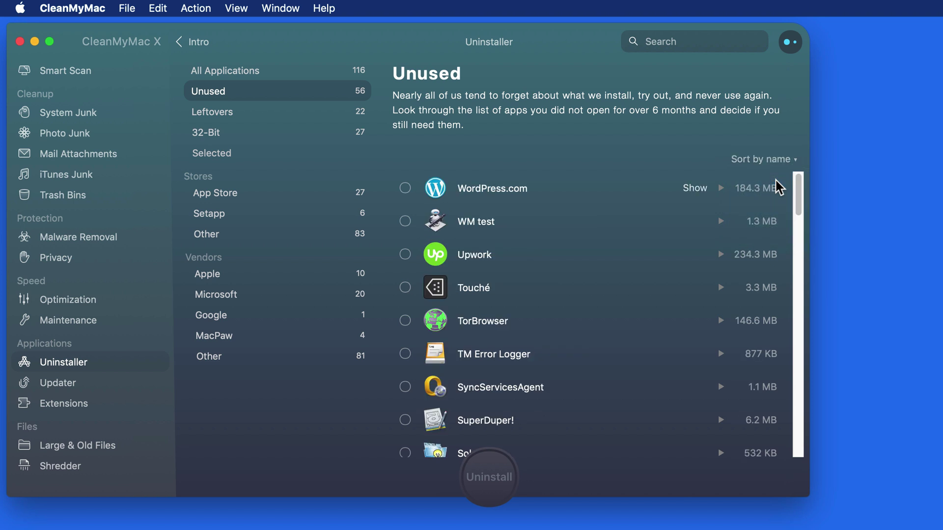
click(774, 159)
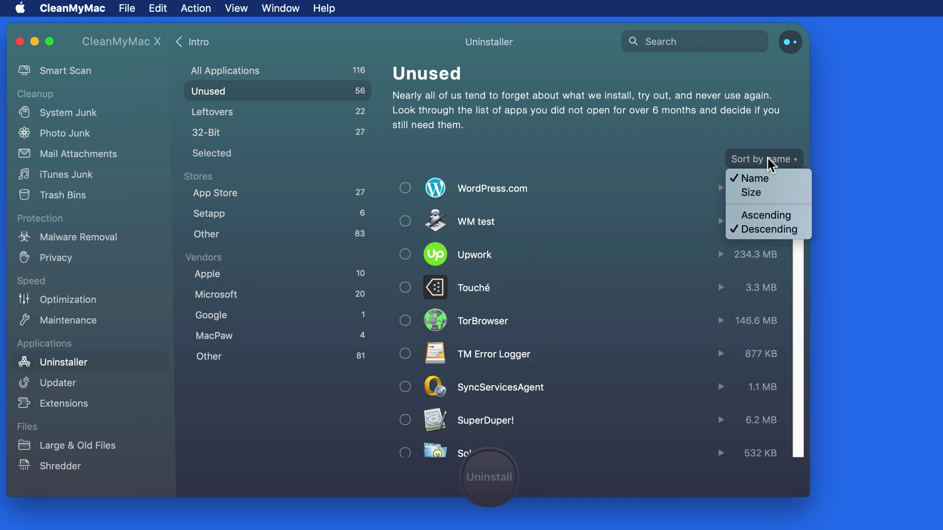
click(766, 194)
- Open the Leftovers list and peek inside the 3.11 GB photoextension's files
click(221, 114)
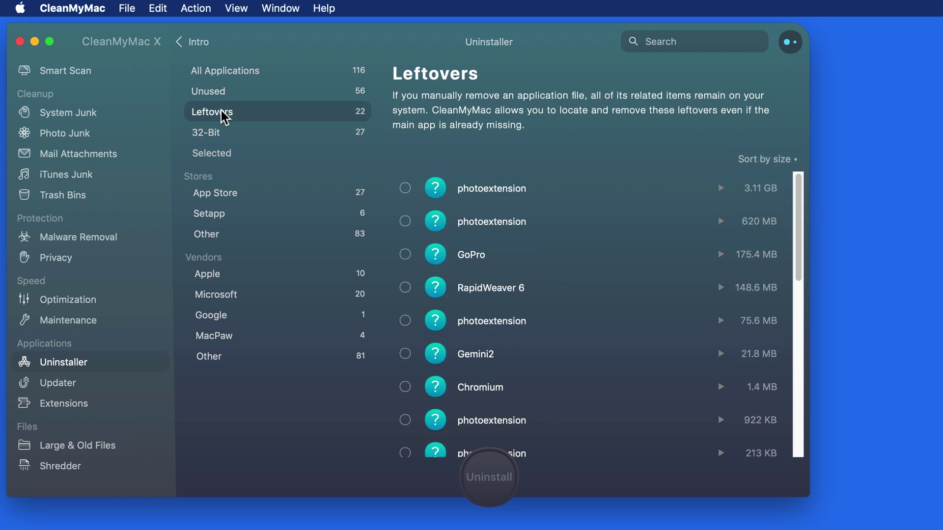
scroll(504, 216, down, 5)
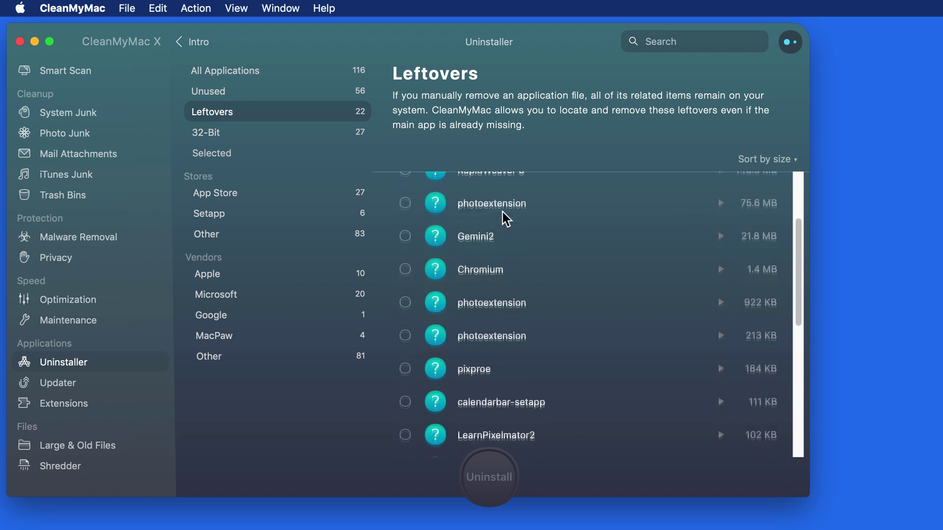
scroll(505, 217, up, 6)
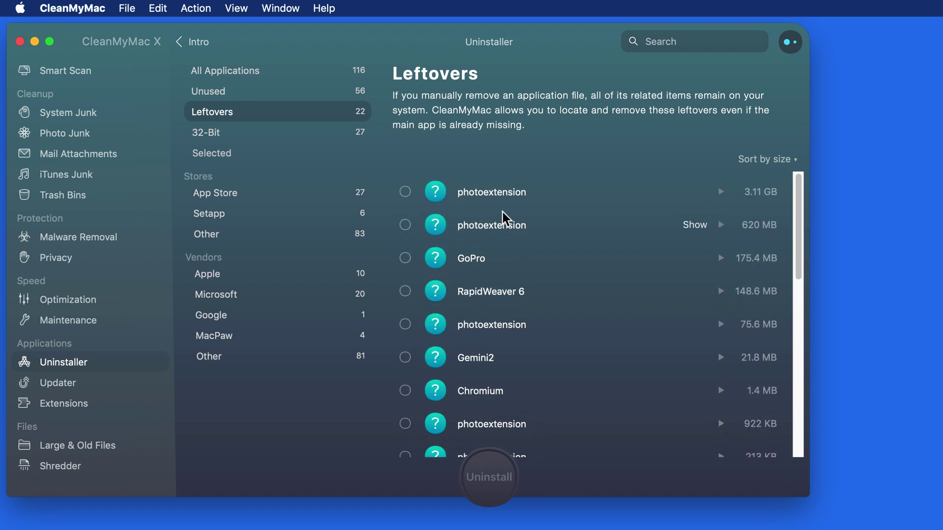
click(720, 188)
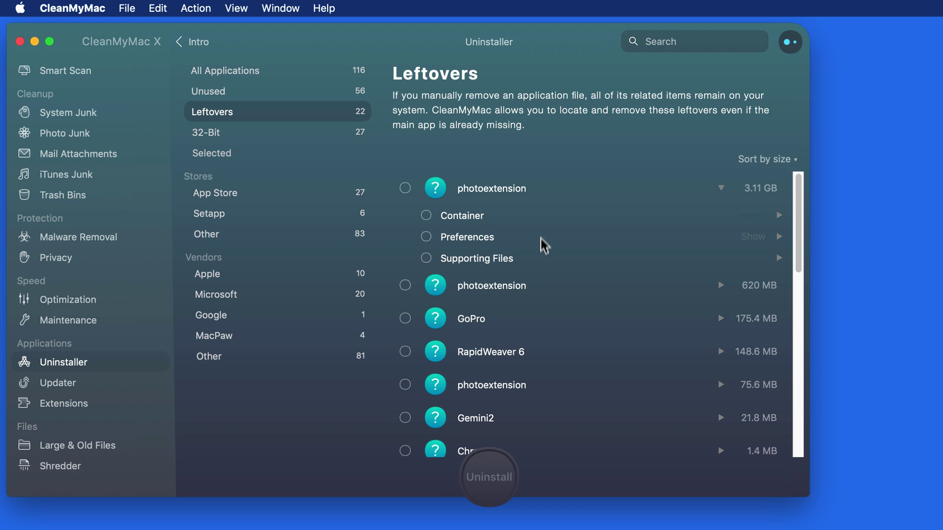
click(720, 190)
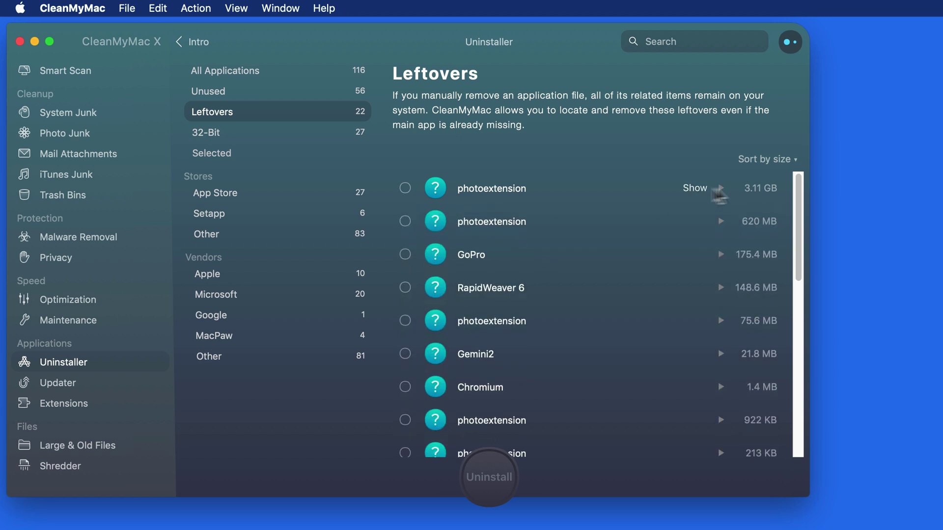
- Check the 3.11 GB and 620 MB photoextension leftovers and the 175.4 MB GoPro leftovers
click(405, 188)
click(405, 221)
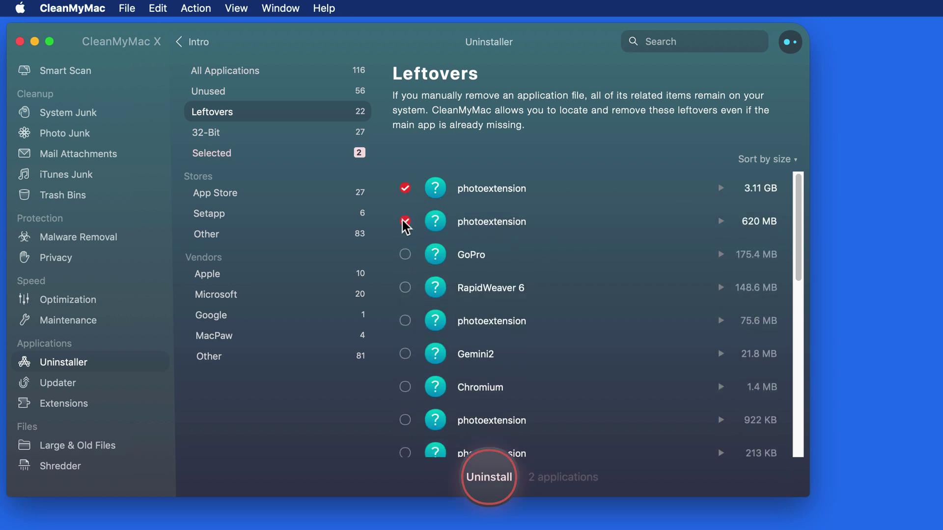
click(405, 254)
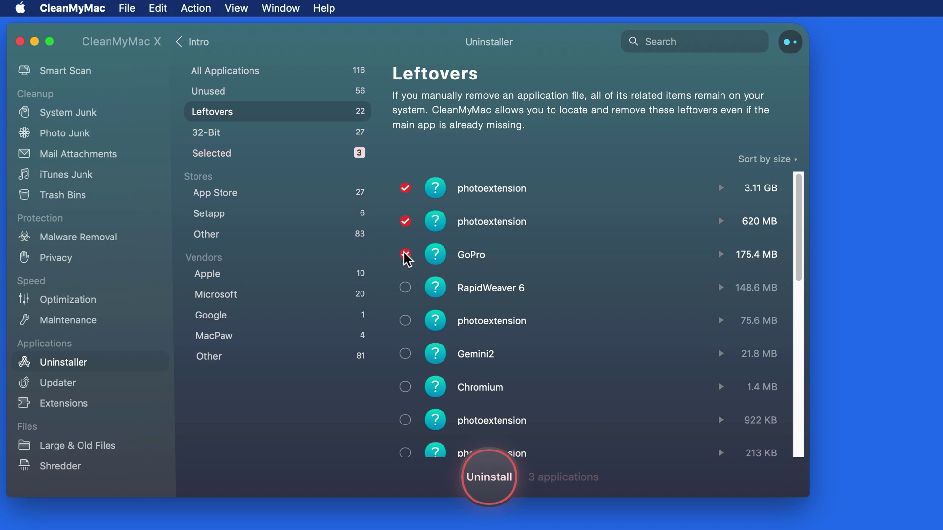
- Scroll through the 32-Bit apps, then show the 27 App Store apps led by Xcode
click(261, 138)
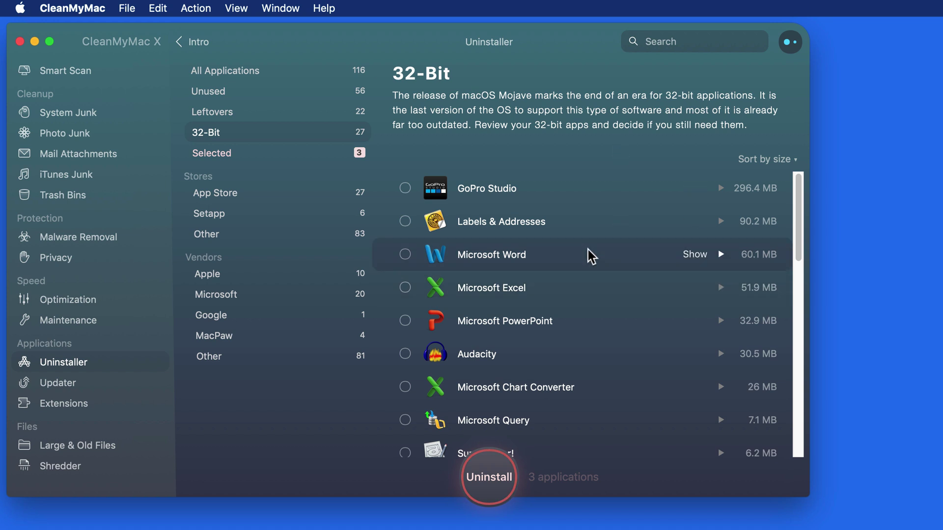
scroll(598, 296, down, 10)
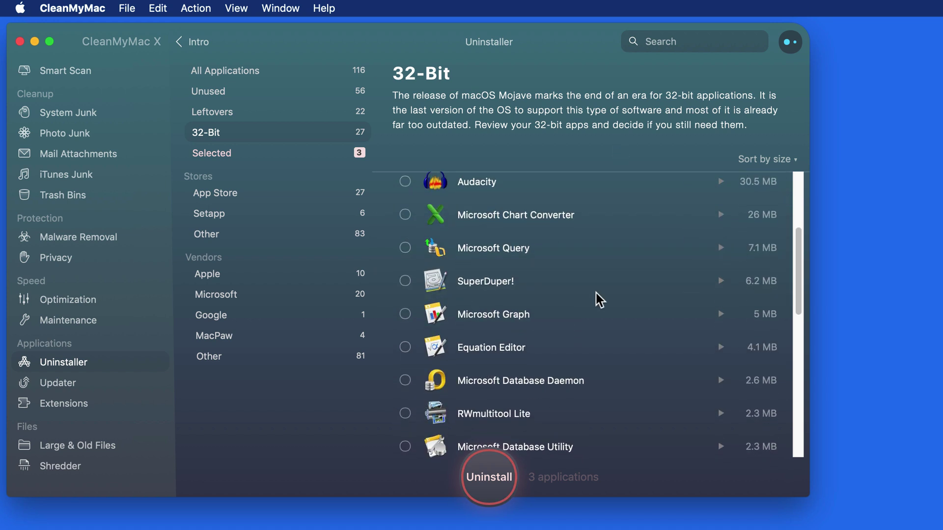
scroll(596, 293, down, 8)
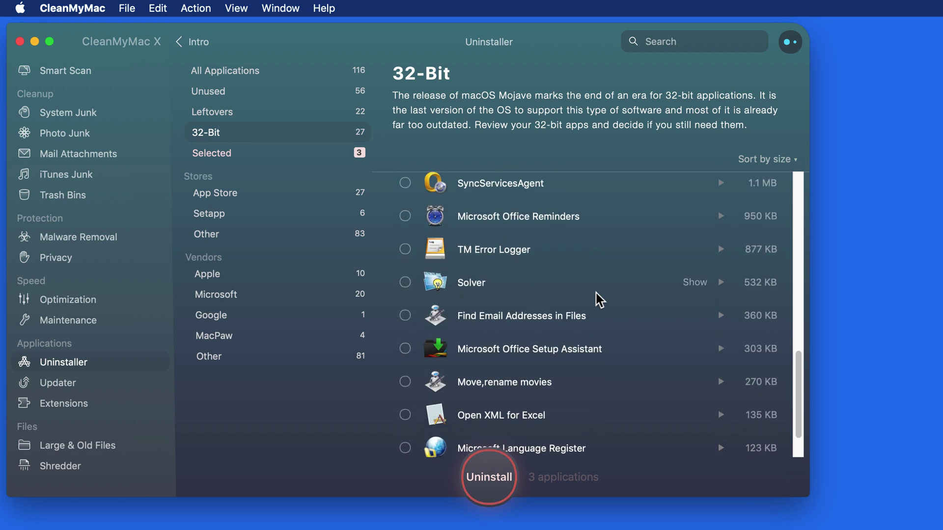
scroll(559, 358, down, 2)
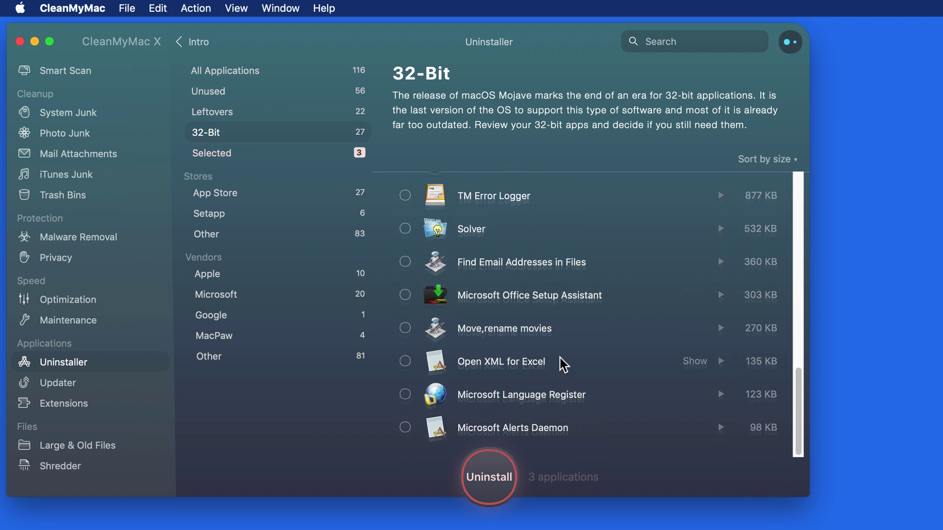
scroll(559, 358, up, 20)
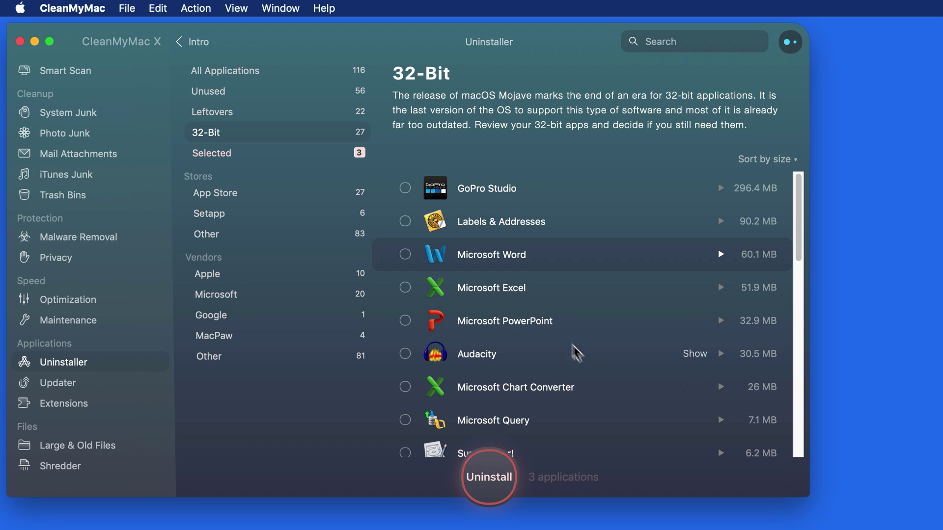
click(239, 192)
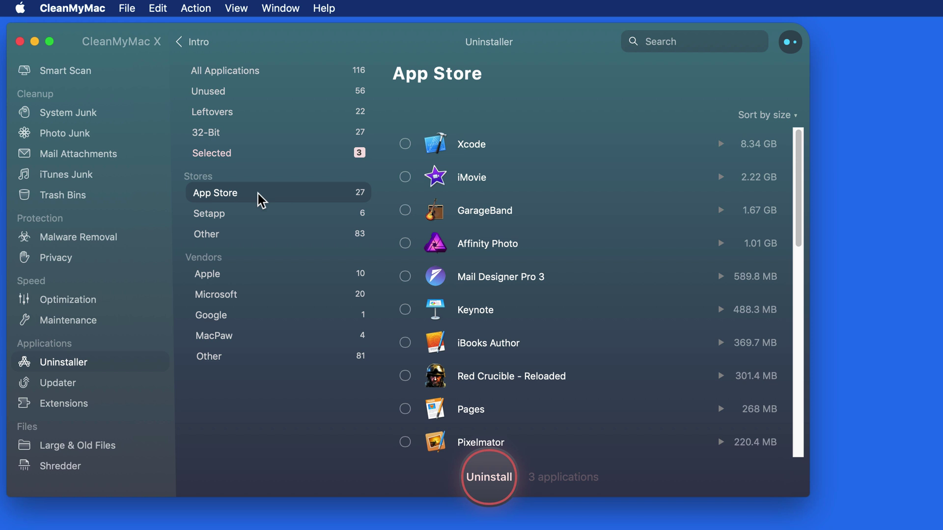
- Browse Setapp, Other, Apple, Microsoft, Google and other-vendor lists, then uninstall the three Selected items
click(256, 223)
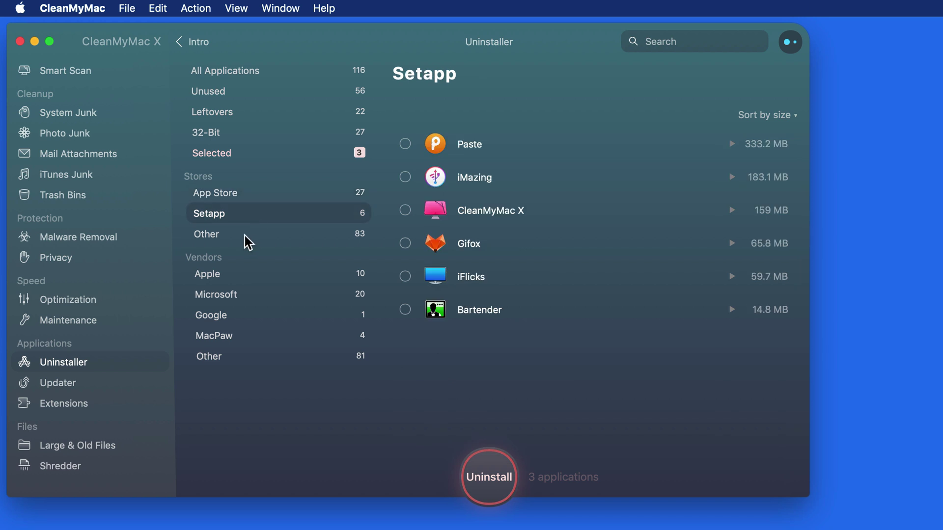
click(245, 236)
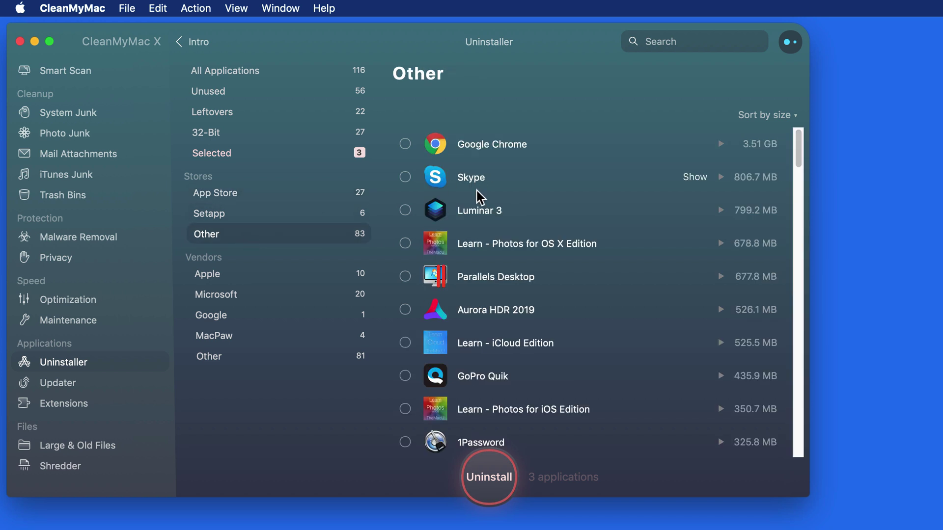
scroll(479, 196, down, 10)
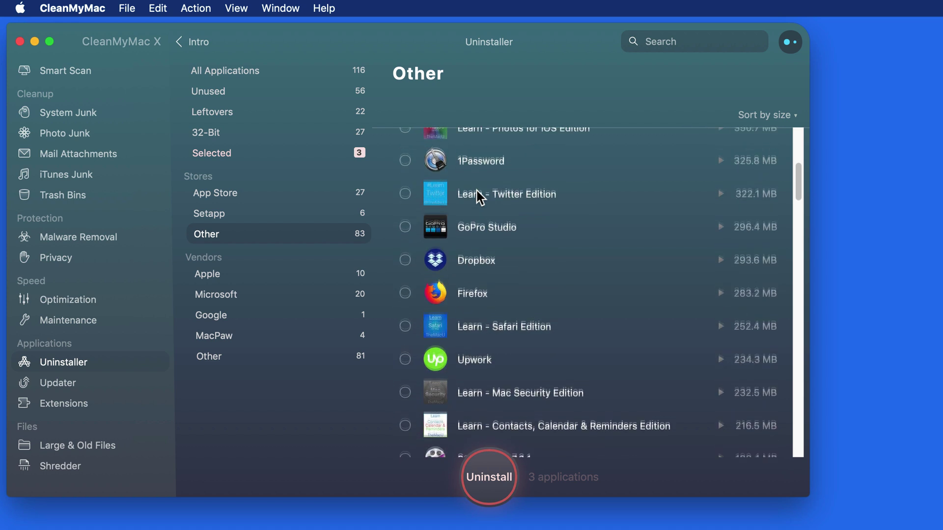
scroll(478, 197, up, 10)
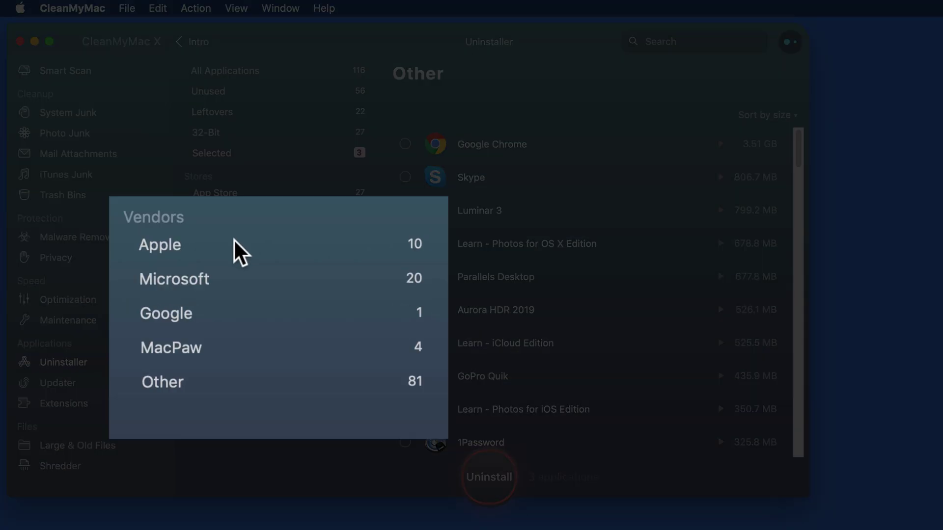
click(246, 273)
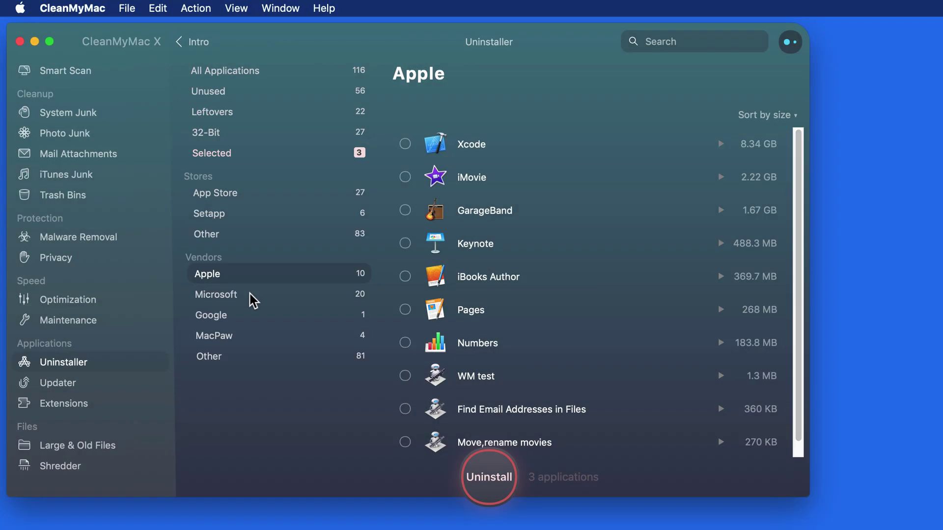
click(252, 297)
click(248, 318)
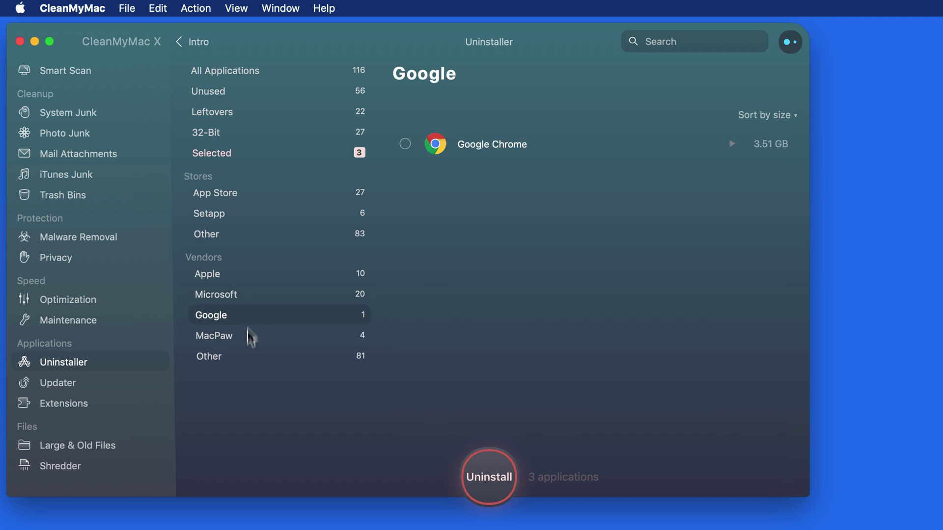
click(249, 356)
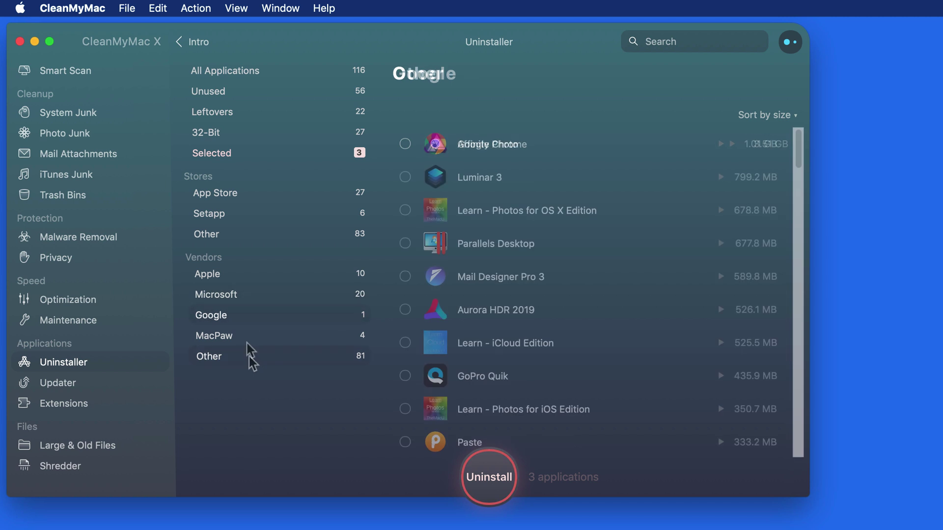
click(242, 155)
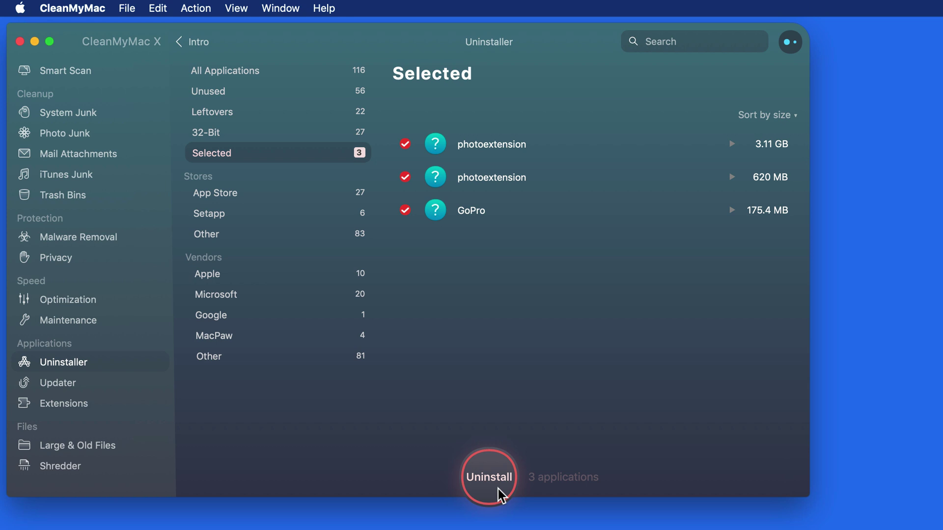
click(491, 478)
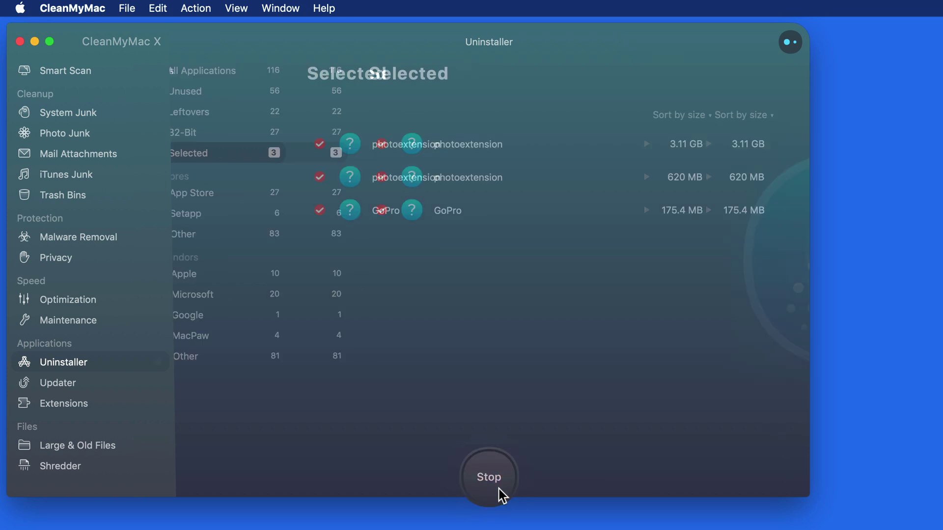